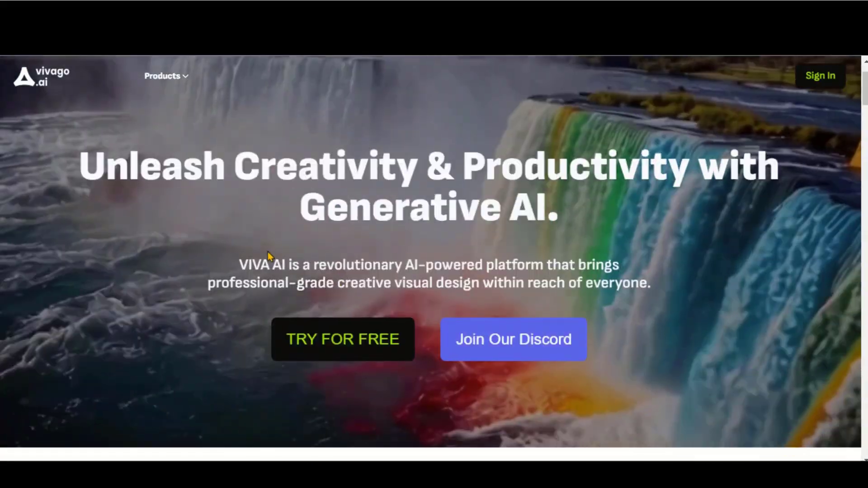
{"action": "left_click_drag", "start_coordinate": [238, 265], "coordinate": [286, 265]}
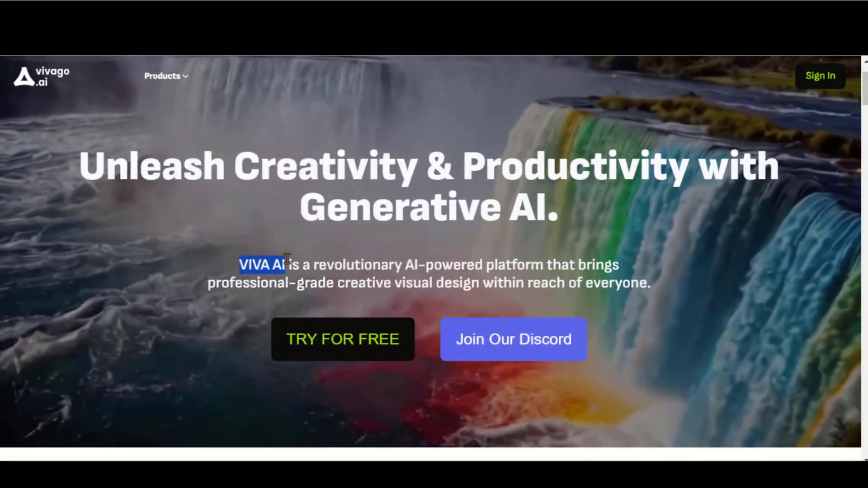
{"action": "scroll", "coordinate": [287, 258], "scroll_direction": "down", "scroll_amount": 2}
{"action": "scroll", "coordinate": [287, 258], "scroll_direction": "down", "scroll_amount": 3}
{"action": "left_click_drag", "start_coordinate": [280, 170], "coordinate": [587, 185]}
{"action": "scroll", "coordinate": [588, 185], "scroll_direction": "down", "scroll_amount": 2}
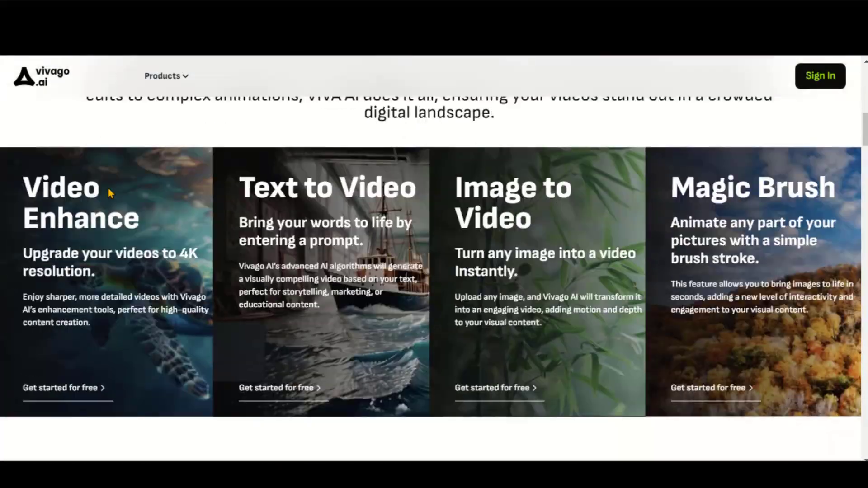
{"action": "left_click_drag", "start_coordinate": [25, 177], "coordinate": [135, 221]}
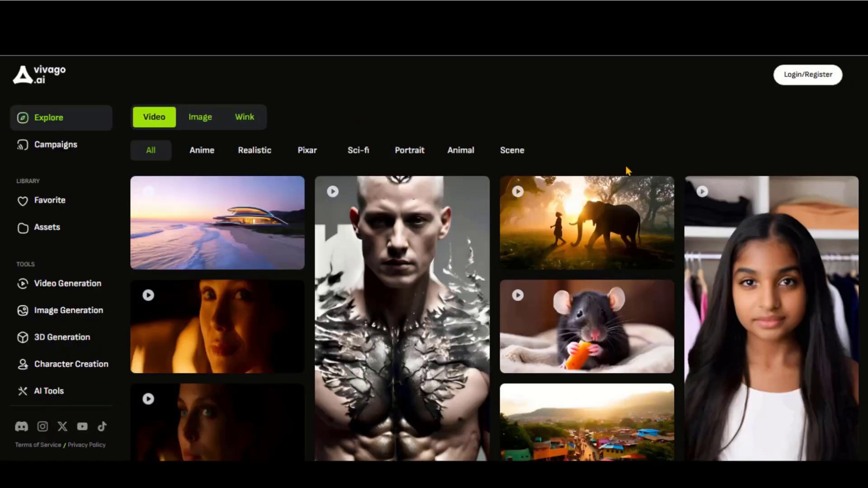
{"action": "scroll", "coordinate": [767, 305], "scroll_direction": "down", "scroll_amount": 2}
{"action": "scroll", "coordinate": [766, 305], "scroll_direction": "down", "scroll_amount": 3}
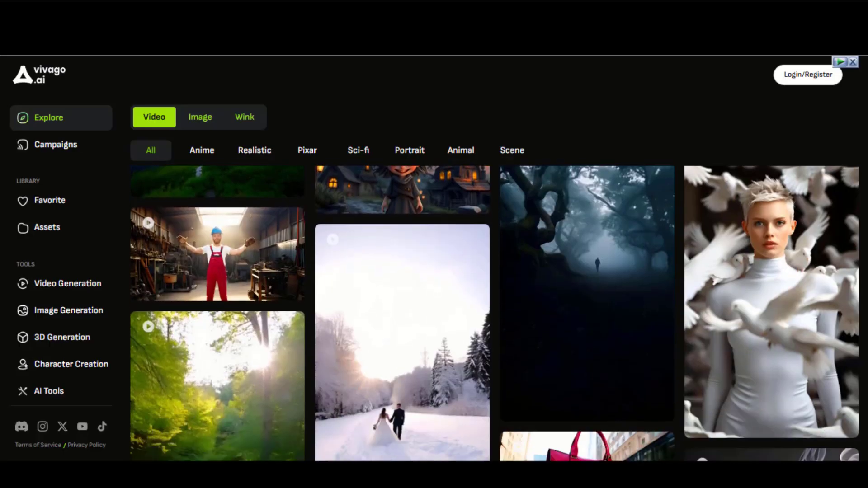
{"action": "scroll", "coordinate": [457, 271], "scroll_direction": "down", "scroll_amount": 3}
{"action": "scroll", "coordinate": [457, 271], "scroll_direction": "down", "scroll_amount": 1}
{"action": "scroll", "coordinate": [458, 271], "scroll_direction": "down", "scroll_amount": 2}
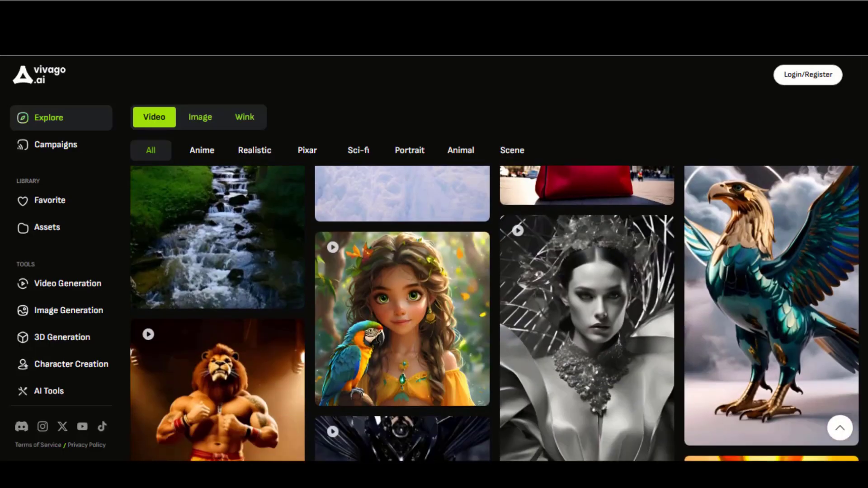
View the details of the girl-with-parrot and runner videos in the Explore gallery.
{"action": "left_click", "coordinate": [457, 271]}
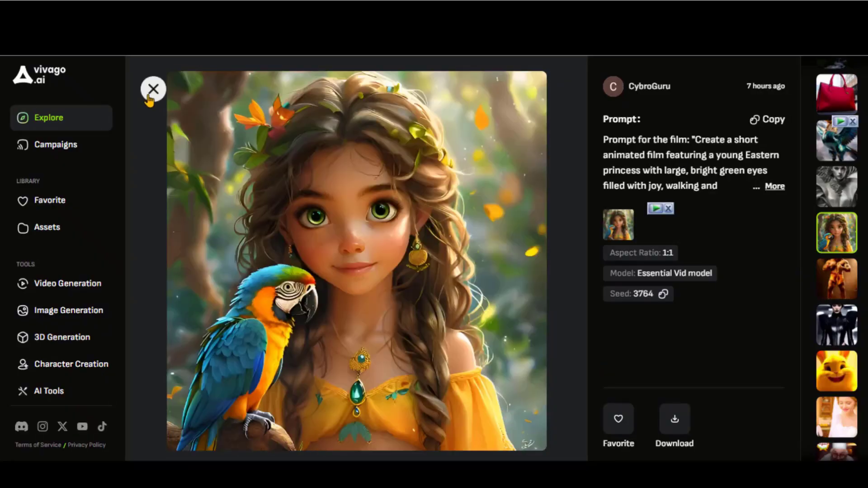
{"action": "left_click", "coordinate": [152, 91]}
{"action": "mouse_move", "coordinate": [771, 305]}
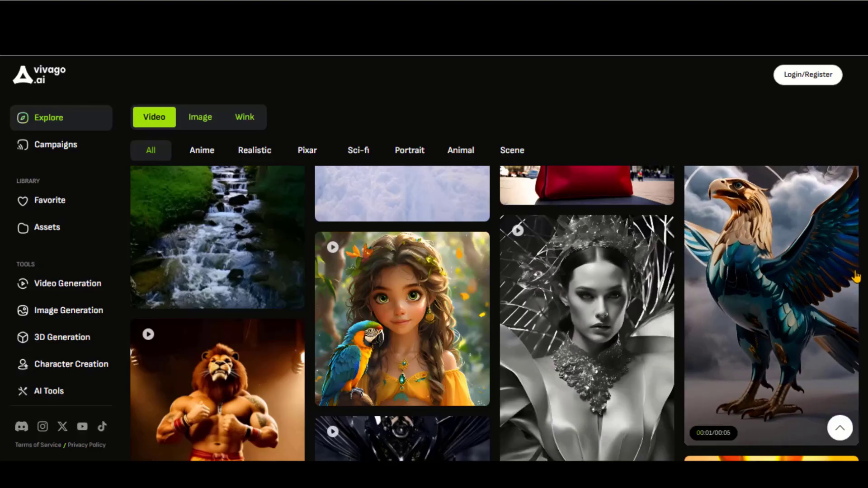
{"action": "scroll", "coordinate": [863, 276], "scroll_direction": "down", "scroll_amount": 3}
{"action": "scroll", "coordinate": [863, 276], "scroll_direction": "down", "scroll_amount": 5}
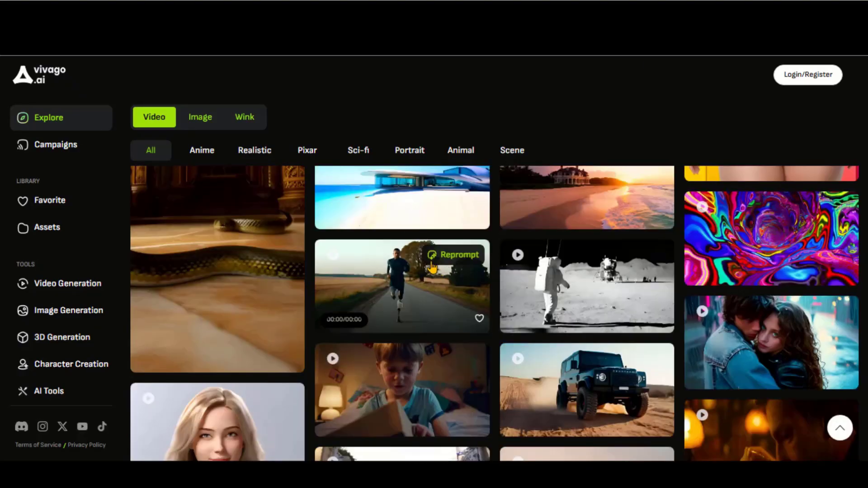
{"action": "left_click", "coordinate": [404, 296]}
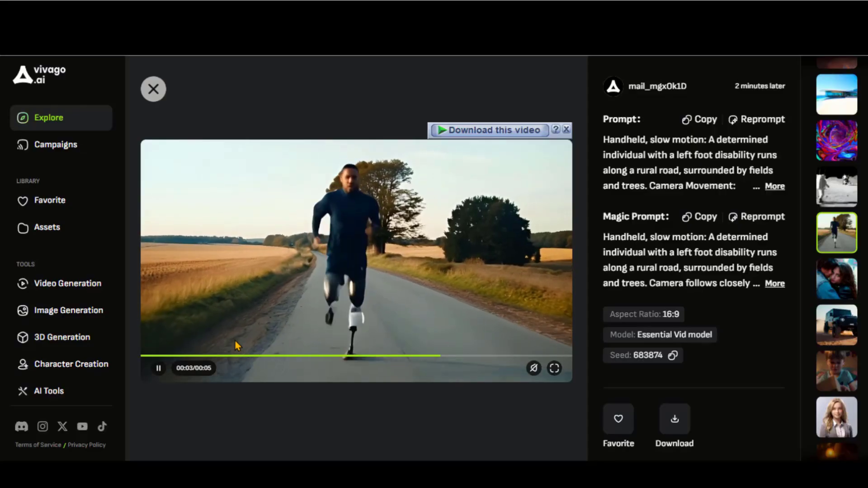
{"action": "key", "text": "Escape"}
{"action": "scroll", "coordinate": [496, 248], "scroll_direction": "down", "scroll_amount": 2}
{"action": "scroll", "coordinate": [496, 249], "scroll_direction": "up", "scroll_amount": 2}
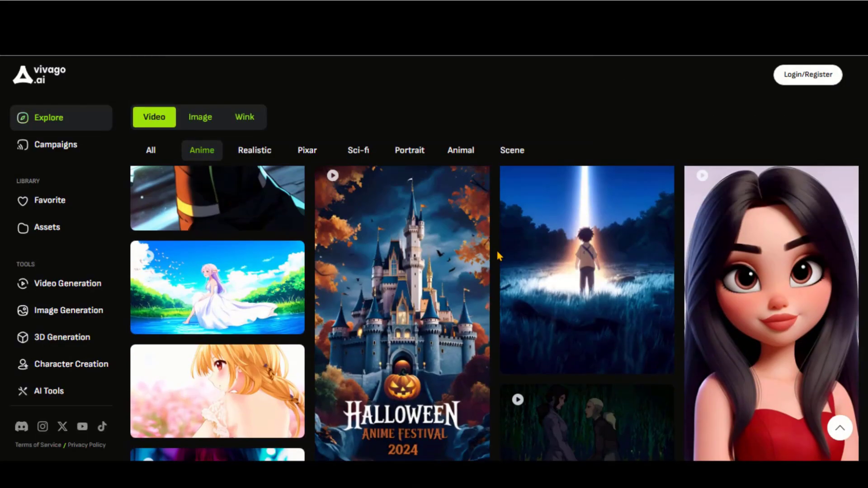
Open the white-dress anime video, sign in with email, and view the monthly plan pricing.
{"action": "left_click", "coordinate": [219, 294]}
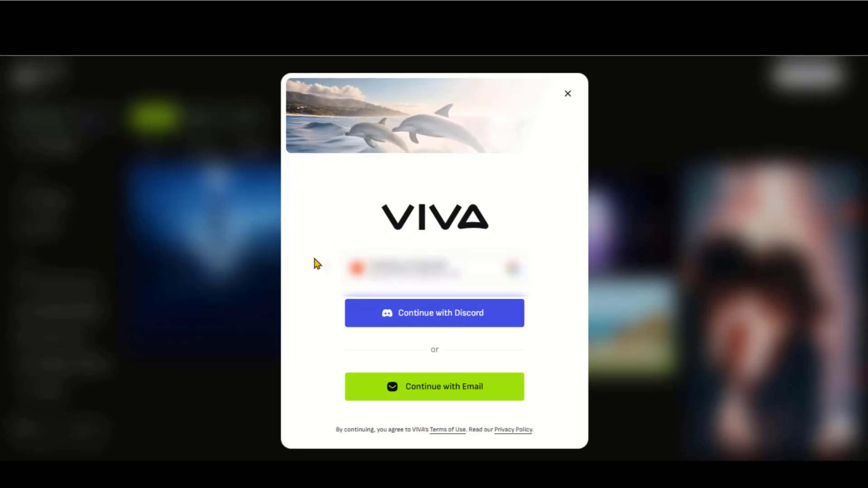
{"action": "left_click", "coordinate": [430, 387]}
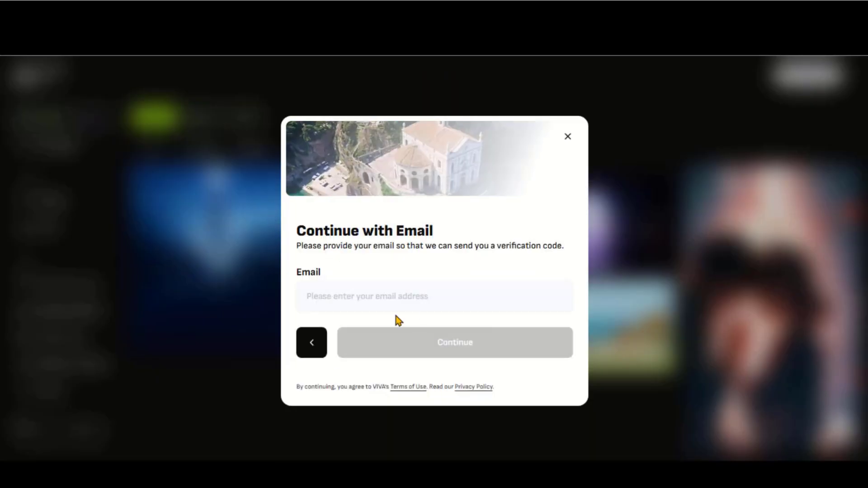
{"action": "scroll", "coordinate": [42, 267], "scroll_direction": "down", "scroll_amount": 2}
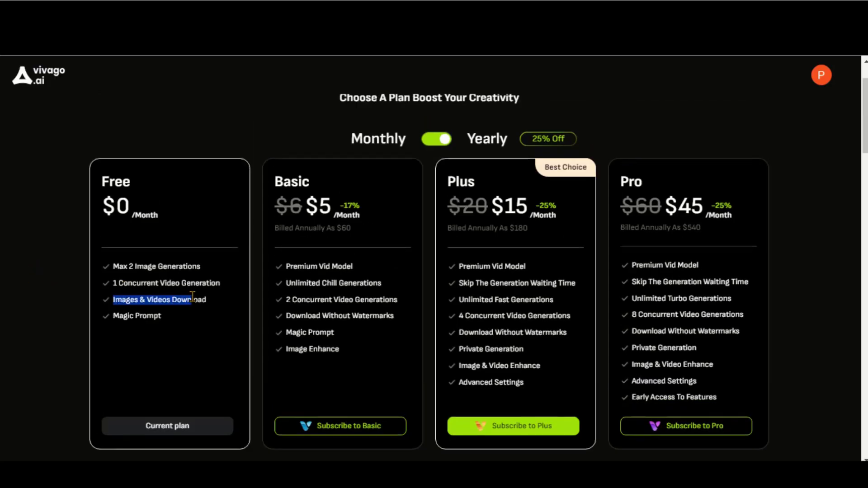
{"action": "left_click_drag", "start_coordinate": [169, 319], "coordinate": [103, 316]}
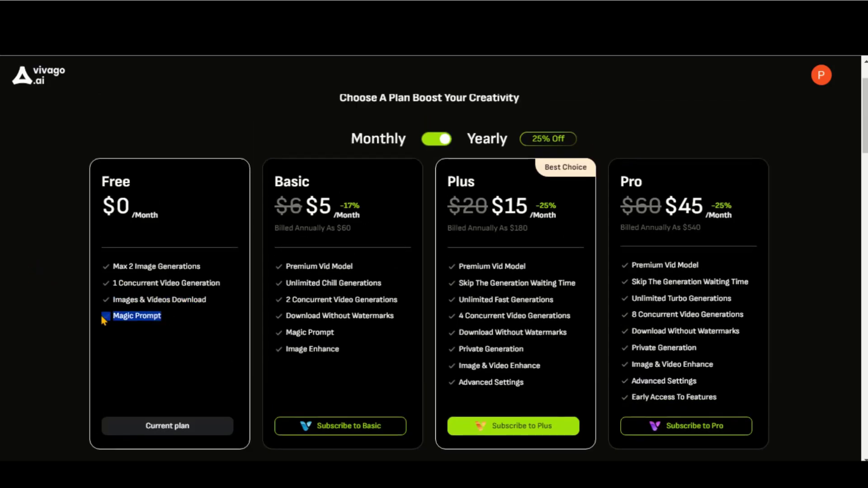
{"action": "left_click", "coordinate": [121, 319]}
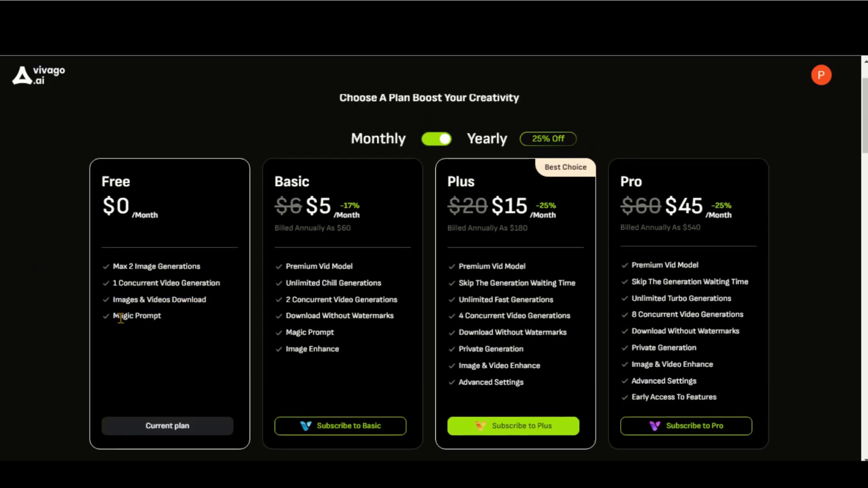
{"action": "left_click", "coordinate": [208, 269]}
{"action": "left_click", "coordinate": [431, 142]}
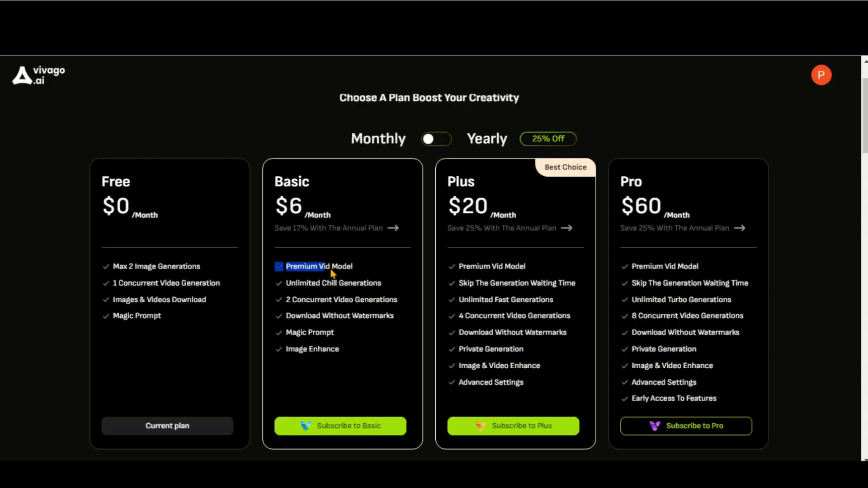
{"action": "left_click", "coordinate": [316, 334]}
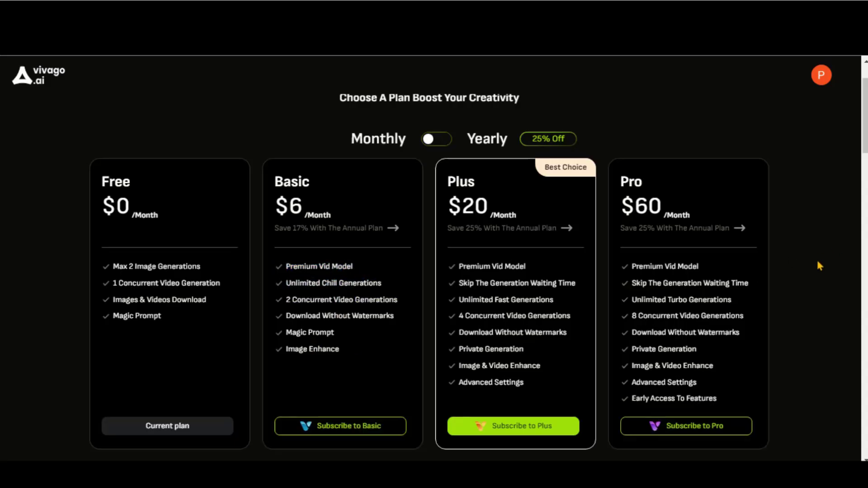
{"action": "scroll", "coordinate": [818, 265], "scroll_direction": "down", "scroll_amount": 1}
{"action": "scroll", "coordinate": [817, 265], "scroll_direction": "down", "scroll_amount": 3}
{"action": "scroll", "coordinate": [817, 265], "scroll_direction": "down", "scroll_amount": 2}
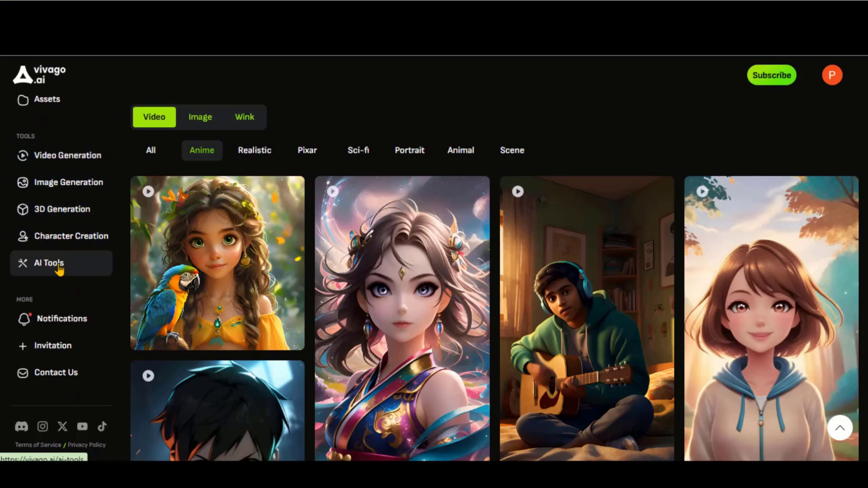
Open the Video Generation workspace from AI Tools and look at the prompt guideline.
{"action": "left_click", "coordinate": [60, 269]}
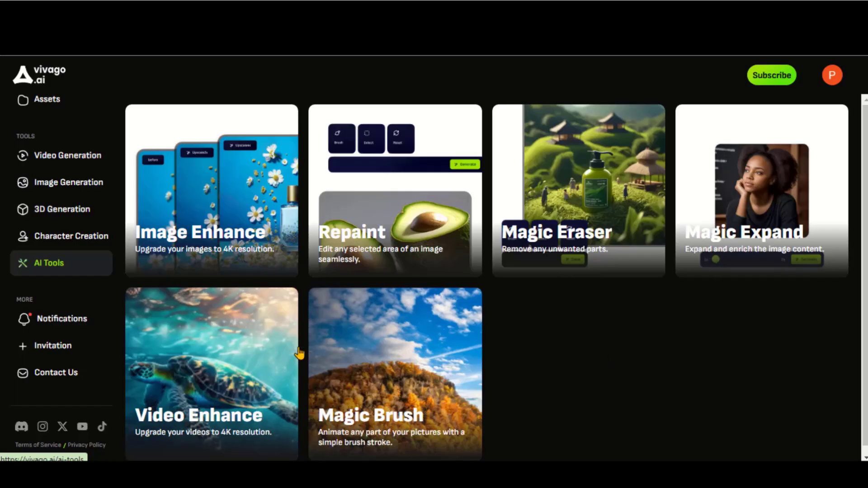
{"action": "left_click", "coordinate": [55, 165]}
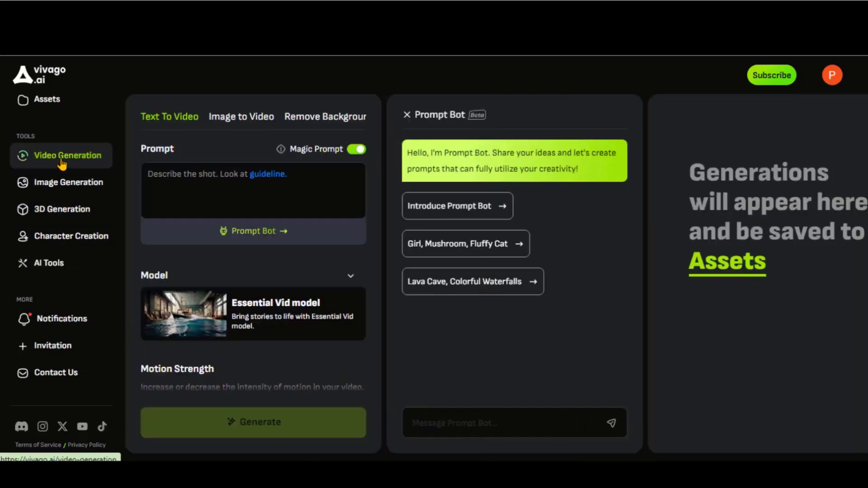
{"action": "left_click", "coordinate": [274, 175]}
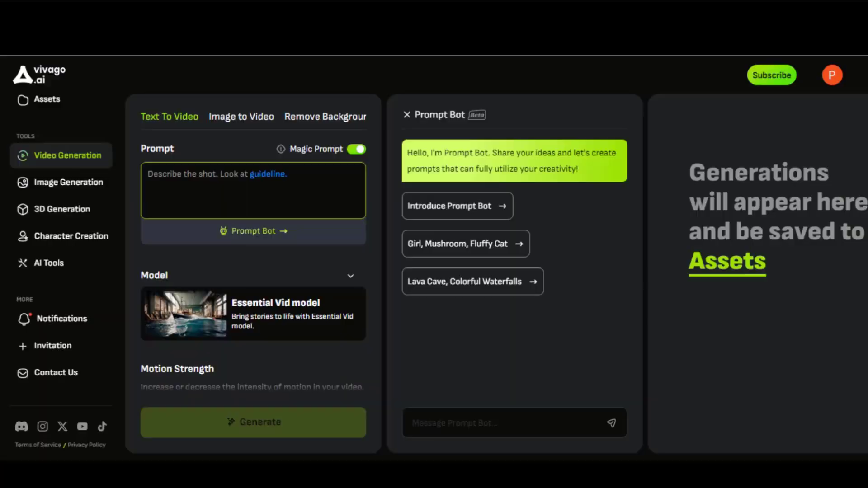
{"action": "left_click", "coordinate": [375, 255]}
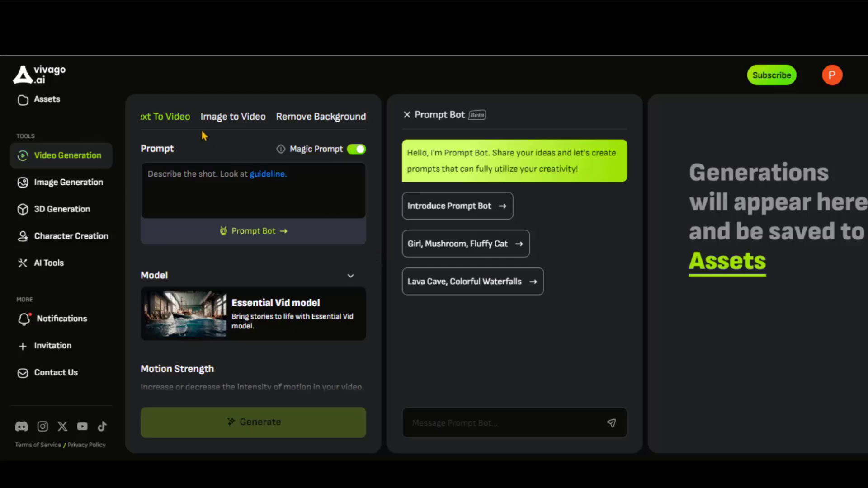
Try the Image to Video and Remove Background tabs, then return to Text To Video.
{"action": "left_click", "coordinate": [229, 122]}
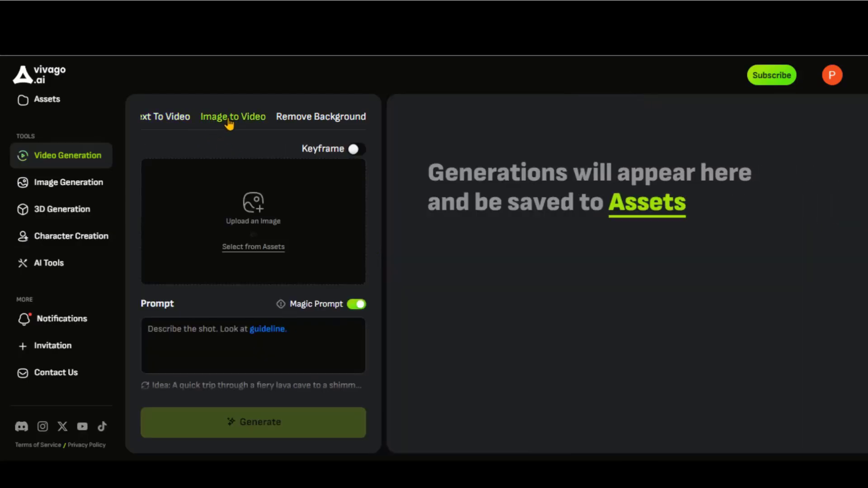
{"action": "left_click", "coordinate": [311, 122]}
{"action": "left_click", "coordinate": [175, 121]}
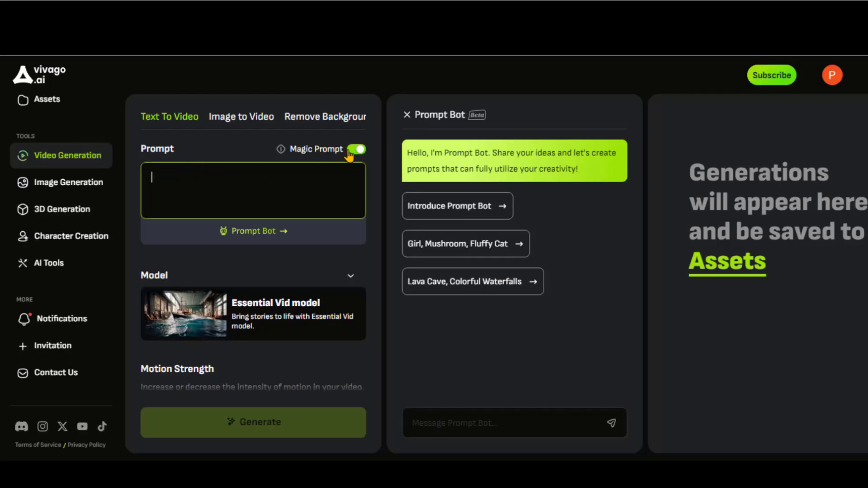
Turn off Magic Prompt and paste the cozy café scene prompt.
{"action": "left_click", "coordinate": [351, 156]}
{"action": "left_click", "coordinate": [174, 181]}
{"action": "type", "text": "A cozy, animated café scene on a rainy evening, with warm interior lighting and people chatting, as a 3D animated cat sits on the windowsill watching the raindrops."}
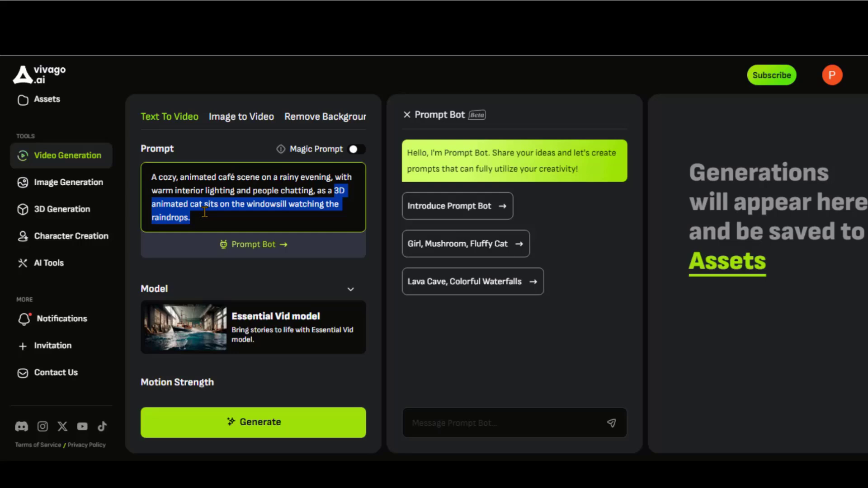
{"action": "left_click_drag", "start_coordinate": [196, 218], "coordinate": [151, 176]}
{"action": "scroll", "coordinate": [246, 328], "scroll_direction": "down", "scroll_amount": 2}
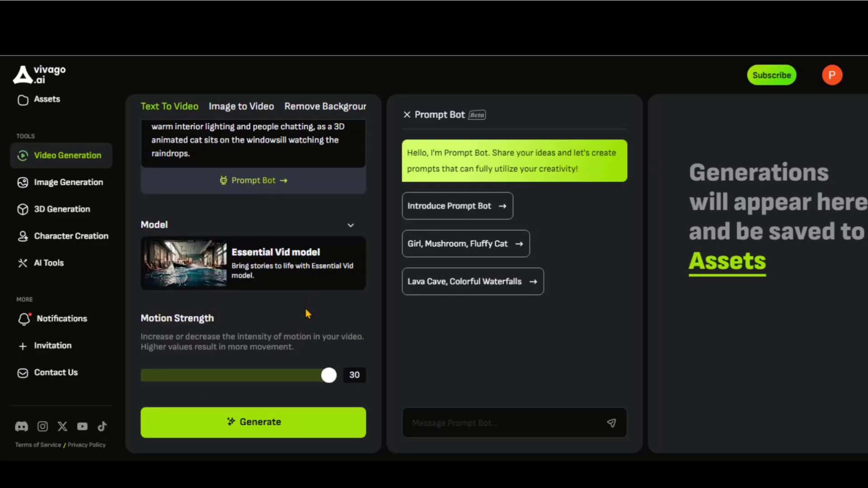
{"action": "scroll", "coordinate": [246, 328], "scroll_direction": "down", "scroll_amount": 2}
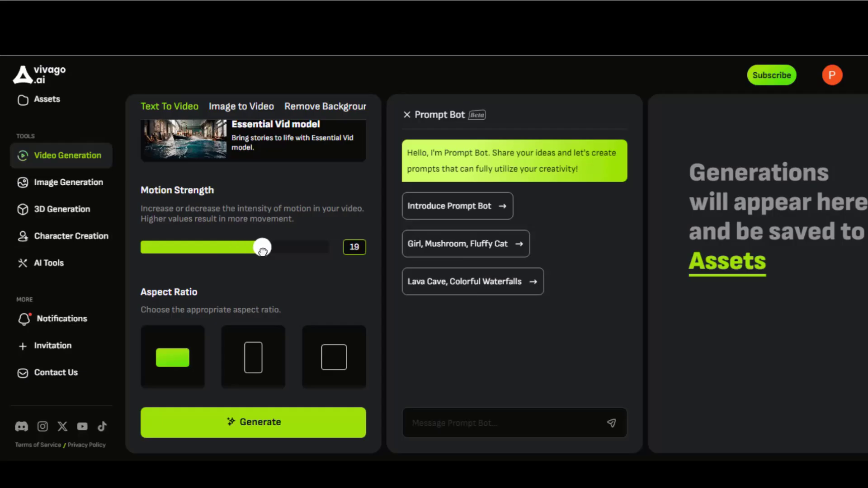
{"action": "scroll", "coordinate": [243, 272], "scroll_direction": "down", "scroll_amount": 1}
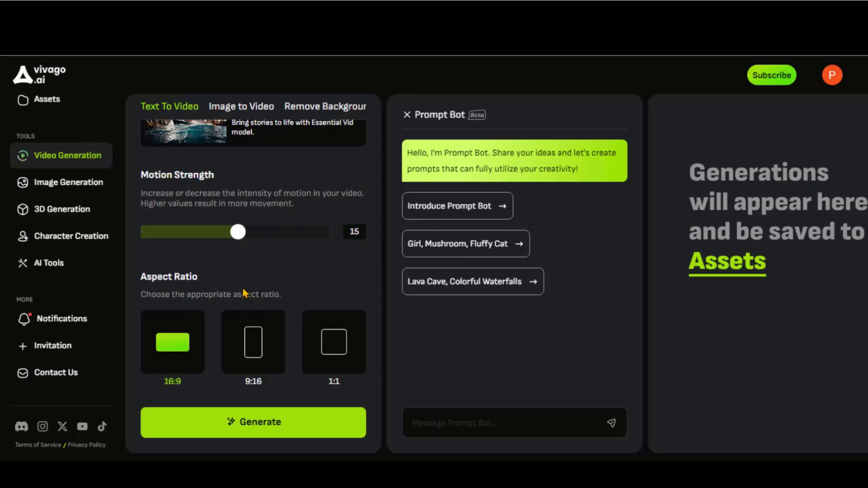
{"action": "scroll", "coordinate": [227, 291], "scroll_direction": "down", "scroll_amount": 2}
Generate the café video and check its queue position and estimated wait.
{"action": "left_click", "coordinate": [208, 303]}
{"action": "left_click", "coordinate": [361, 343]}
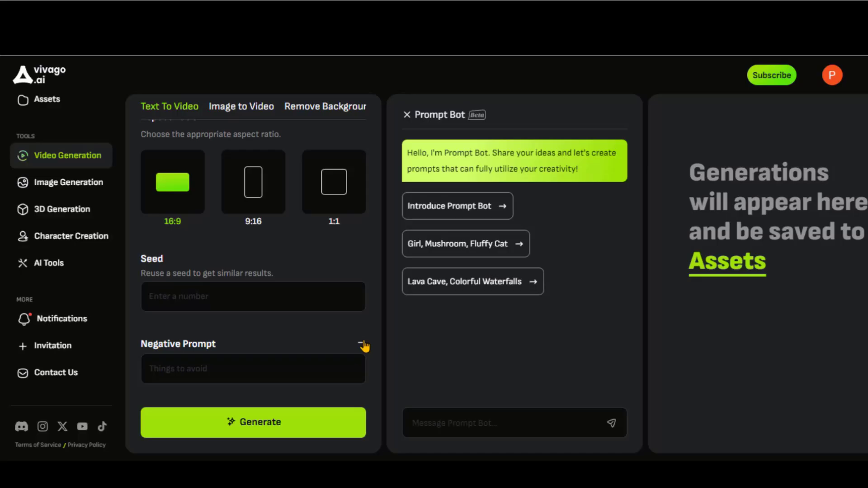
{"action": "left_click", "coordinate": [292, 338]}
{"action": "left_click", "coordinate": [269, 427]}
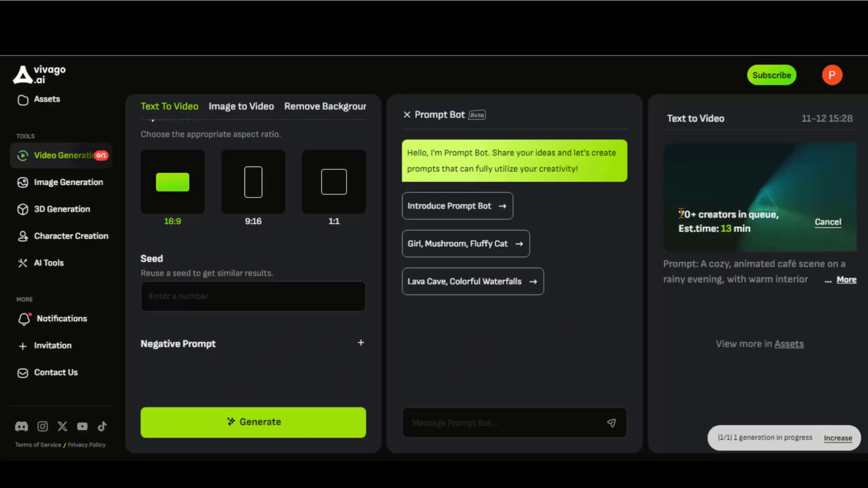
{"action": "left_click_drag", "start_coordinate": [698, 228], "coordinate": [676, 281]}
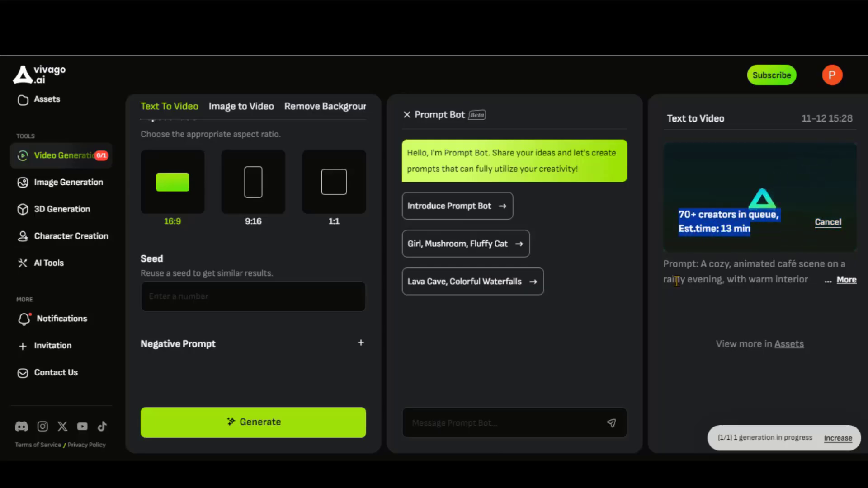
Close Prompt Bot and expand the full prompt of the finished café cat video.
{"action": "left_click", "coordinate": [407, 115]}
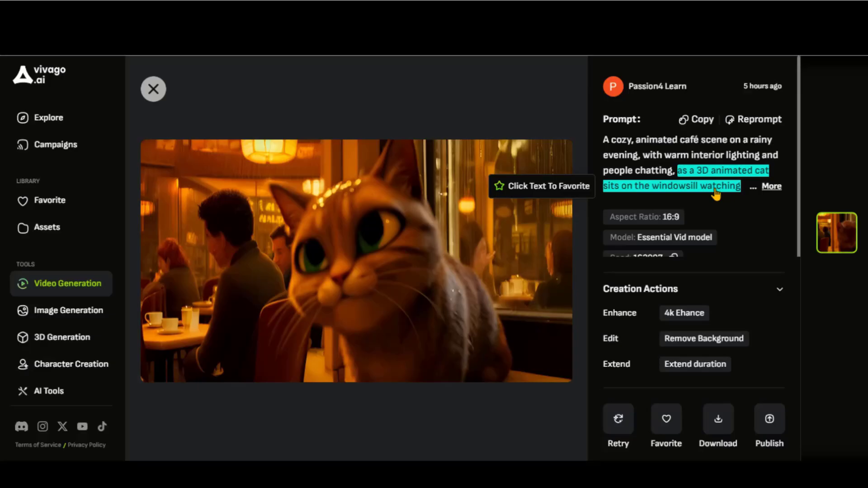
{"action": "left_click", "coordinate": [771, 187]}
{"action": "scroll", "coordinate": [712, 231], "scroll_direction": "down", "scroll_amount": 1}
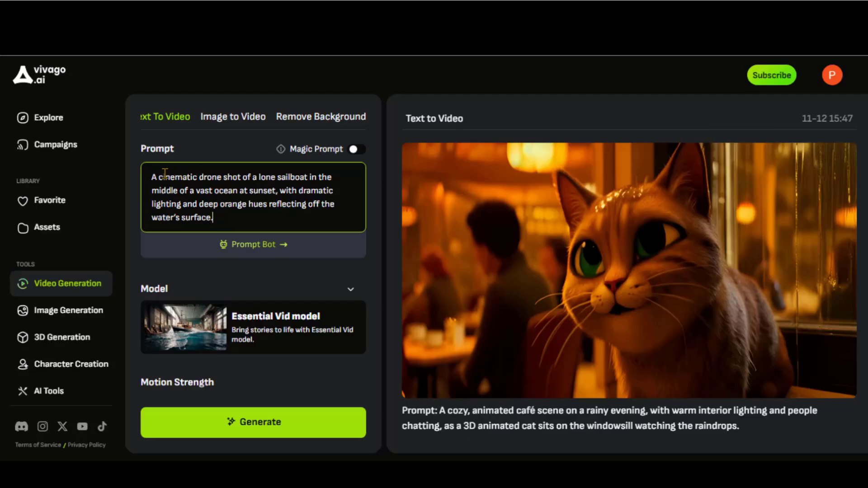
Review the sailboat-at-sunset prompt text and close the Prompt Bot panel.
{"action": "left_click_drag", "start_coordinate": [201, 197], "coordinate": [218, 223]}
{"action": "left_click", "coordinate": [220, 224]}
{"action": "left_click_drag", "start_coordinate": [160, 194], "coordinate": [148, 173]}
{"action": "left_click", "coordinate": [220, 221]}
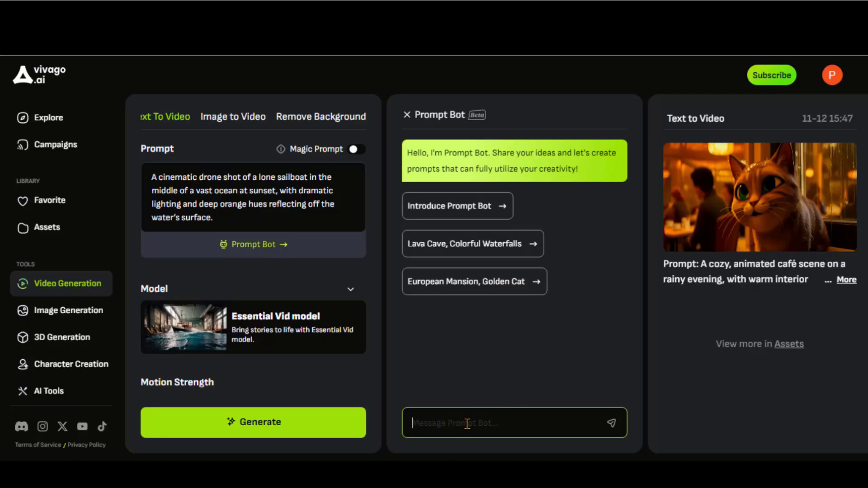
{"action": "left_click", "coordinate": [407, 116]}
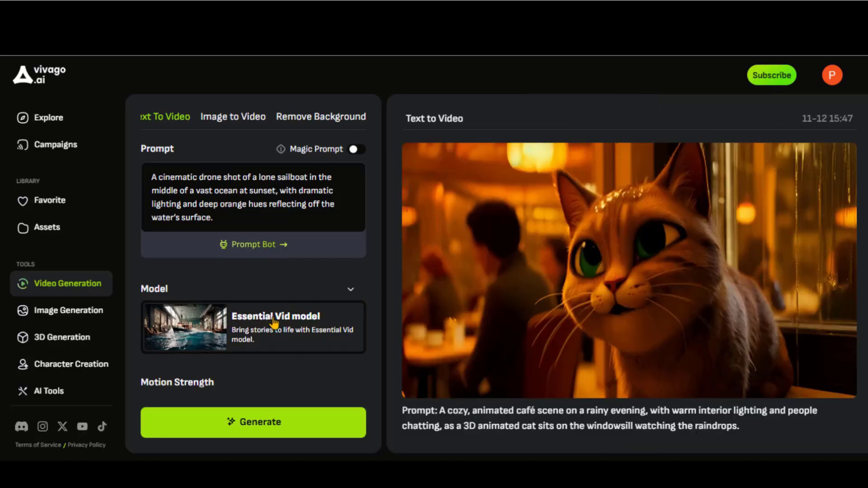
{"action": "scroll", "coordinate": [325, 319], "scroll_direction": "down", "scroll_amount": 2}
{"action": "scroll", "coordinate": [239, 309], "scroll_direction": "down", "scroll_amount": 2}
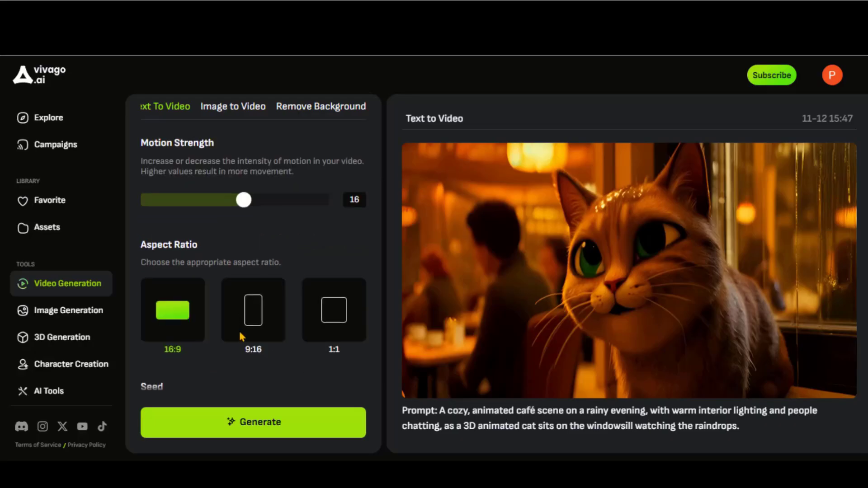
{"action": "scroll", "coordinate": [242, 333], "scroll_direction": "down", "scroll_amount": 2}
Generate the sailboat-at-sunset video and wait for the result.
{"action": "left_click", "coordinate": [257, 430]}
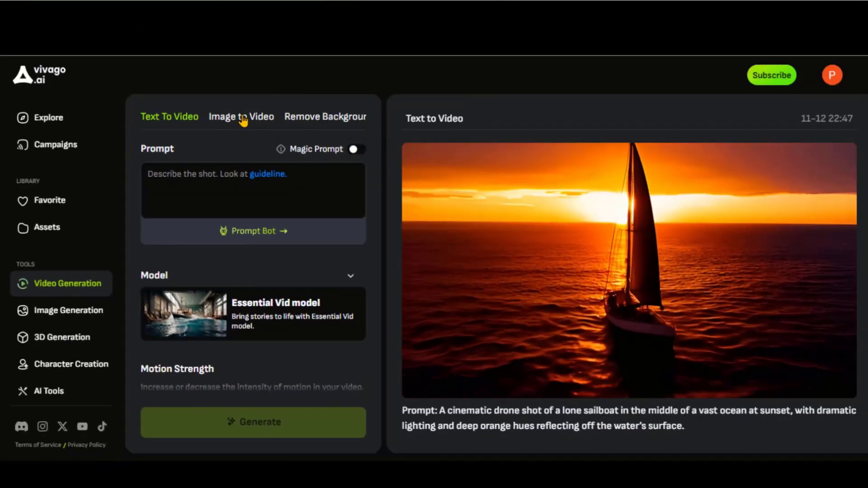
In Image to Video, crop the rainy-street photo to 16:9 after trying 1:1 and 9:16.
{"action": "left_click", "coordinate": [243, 122]}
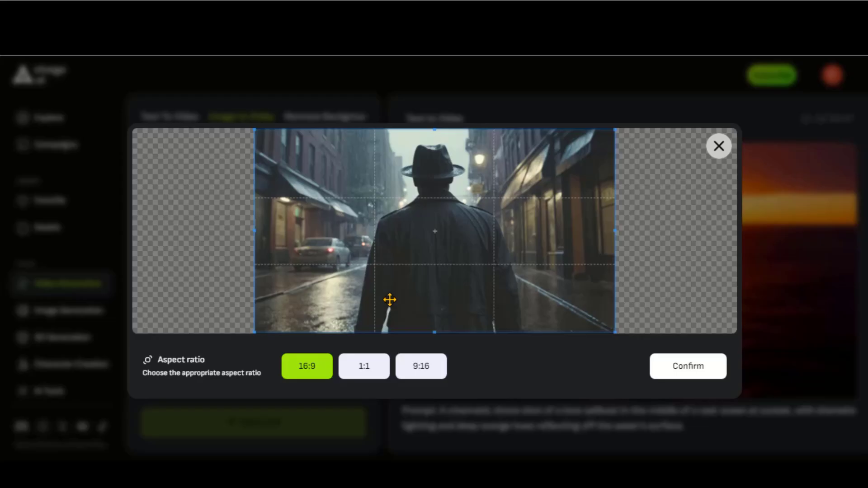
{"action": "left_click", "coordinate": [364, 373]}
{"action": "left_click", "coordinate": [419, 368]}
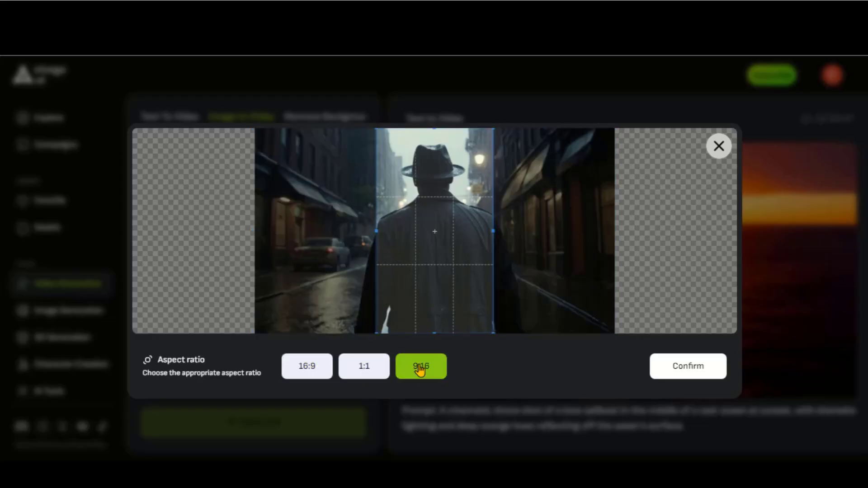
{"action": "left_click", "coordinate": [307, 369]}
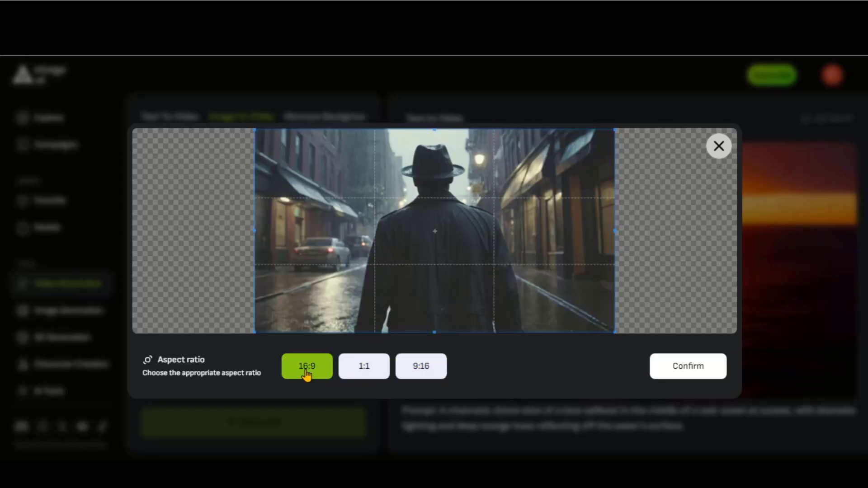
{"action": "left_click", "coordinate": [688, 369]}
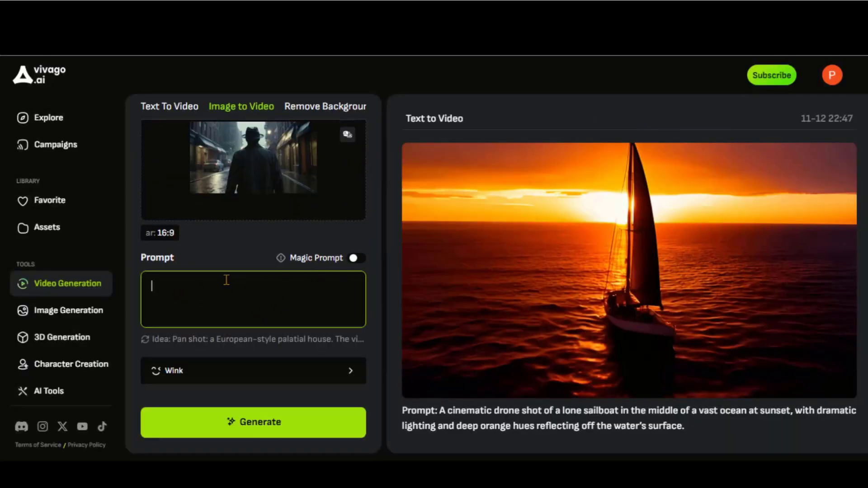
{"action": "type", "text": "Slow-motion shot of a detective walking through a rainy city street, with raindrops bouncing off his hat and coat, exuding mystery as he steps into a dimly lit alley."}
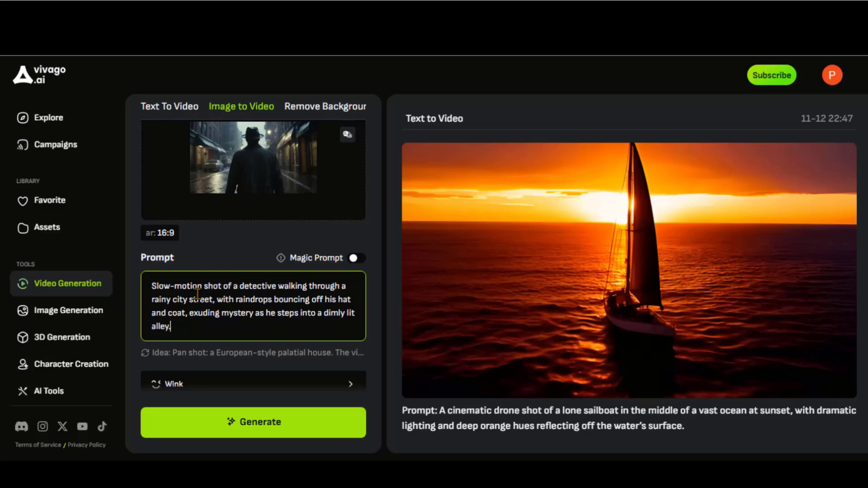
Enter the detective prompt, browse the Wink templates, and generate at motion strength 8.
{"action": "left_click", "coordinate": [343, 329]}
{"action": "scroll", "coordinate": [340, 305], "scroll_direction": "down", "scroll_amount": 1}
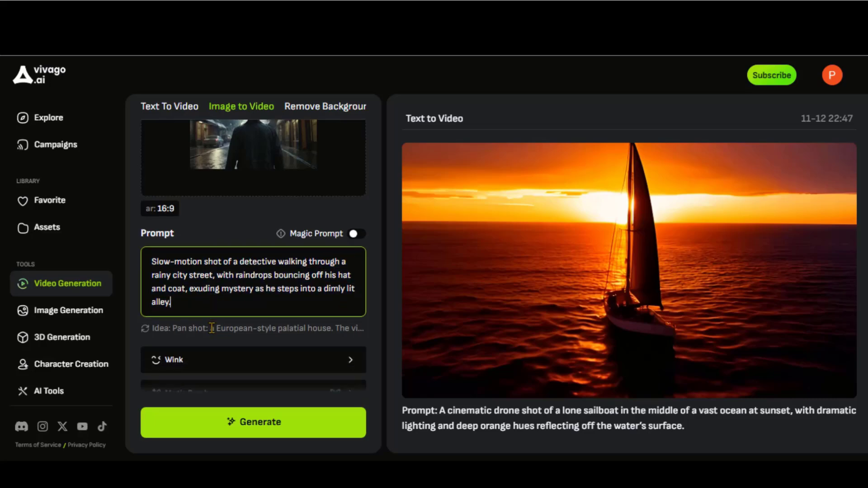
{"action": "scroll", "coordinate": [330, 264], "scroll_direction": "down", "scroll_amount": 3}
{"action": "left_click", "coordinate": [351, 265]}
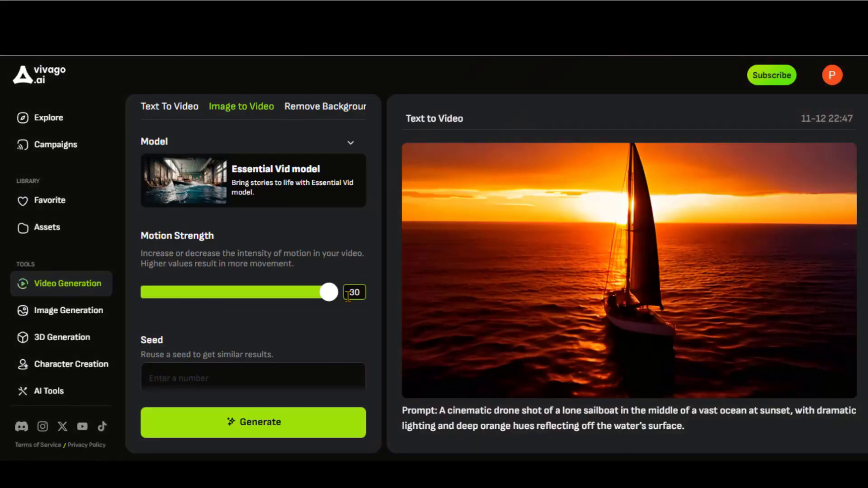
{"action": "type", "text": "8"}
{"action": "scroll", "coordinate": [244, 304], "scroll_direction": "down", "scroll_amount": 2}
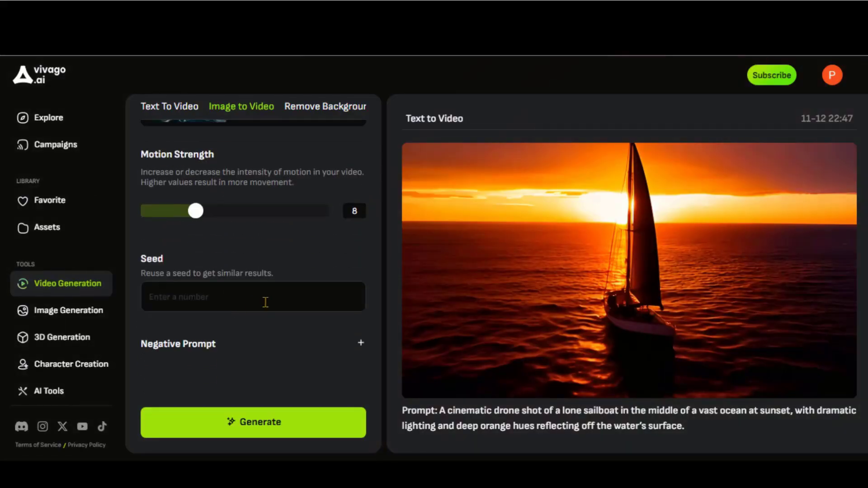
{"action": "left_click", "coordinate": [259, 426]}
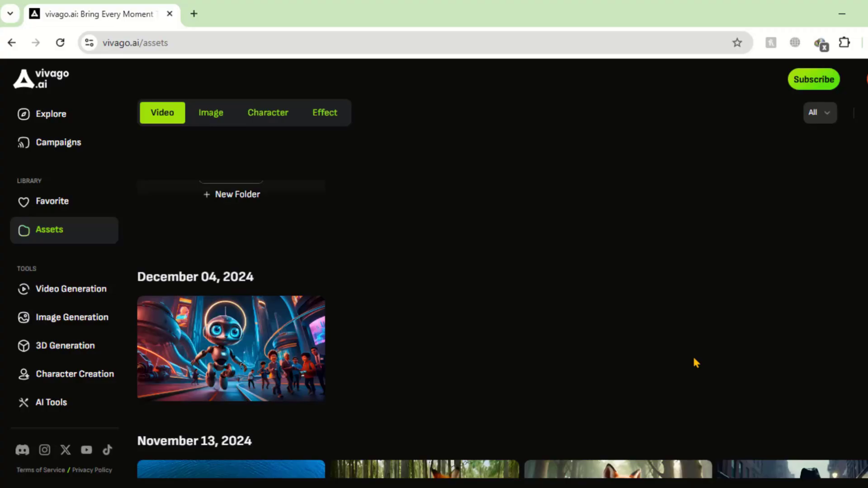
Open the robot video's details and download it with the vivago.ai watermark.
{"action": "left_click", "coordinate": [245, 339]}
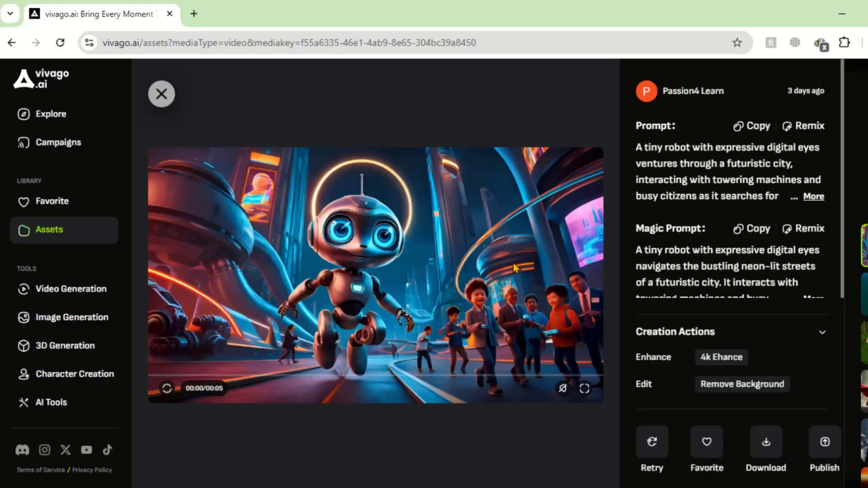
{"action": "left_click", "coordinate": [766, 447]}
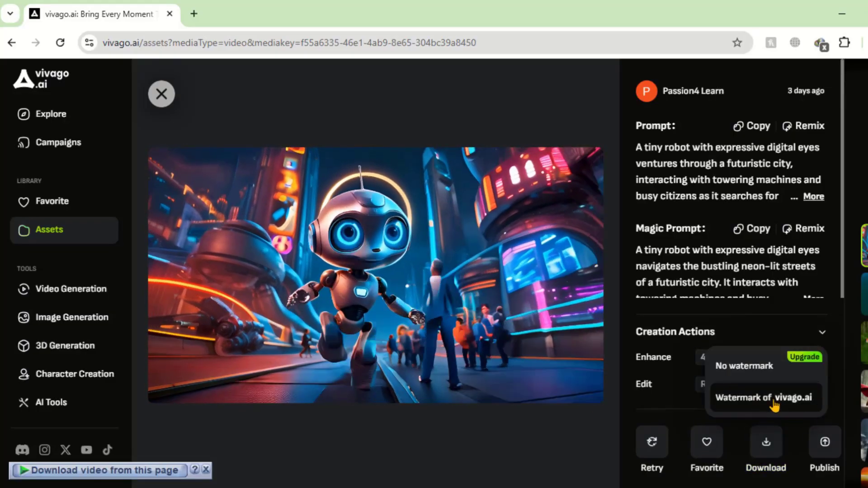
{"action": "left_click", "coordinate": [760, 367]}
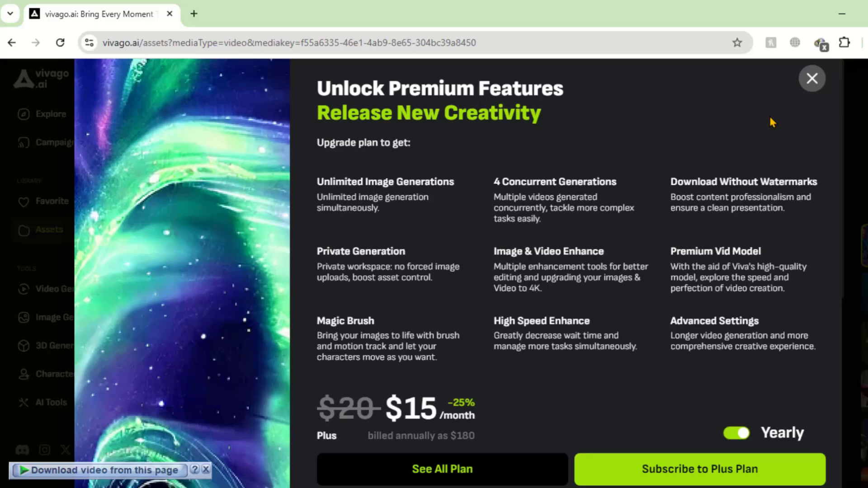
{"action": "left_click", "coordinate": [812, 81]}
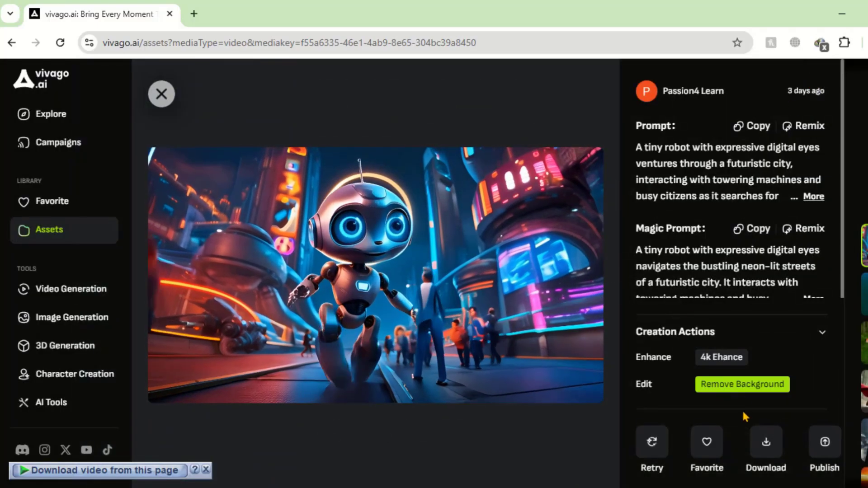
{"action": "mouse_move", "coordinate": [766, 449]}
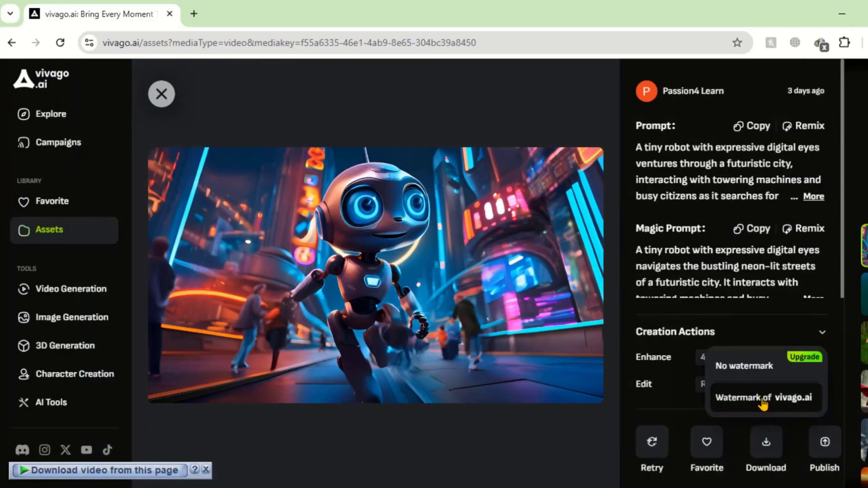
{"action": "left_click", "coordinate": [765, 402]}
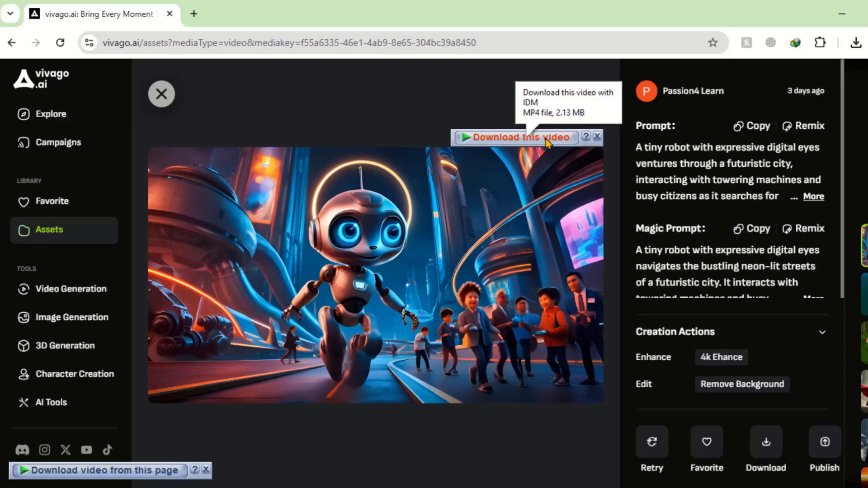
Use IDM to save a second 4.63 MB MP4 copy of the robot clip to the Video downloads folder.
{"action": "left_click", "coordinate": [547, 139]}
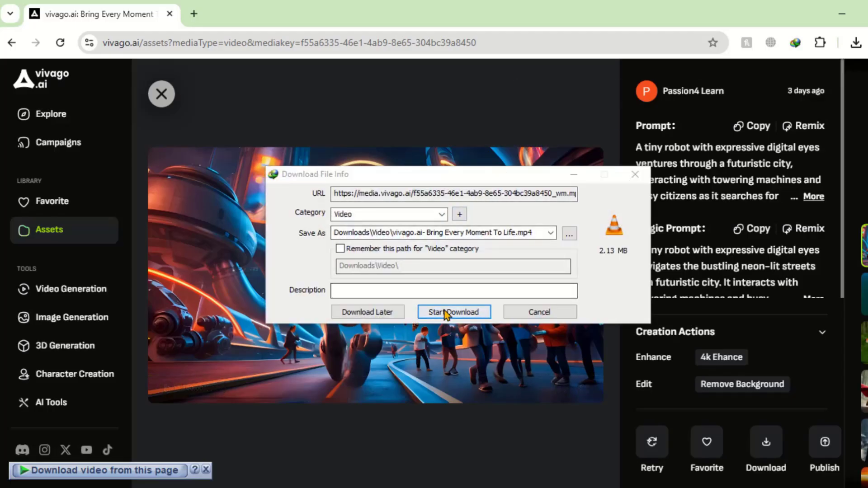
{"action": "left_click", "coordinate": [464, 316]}
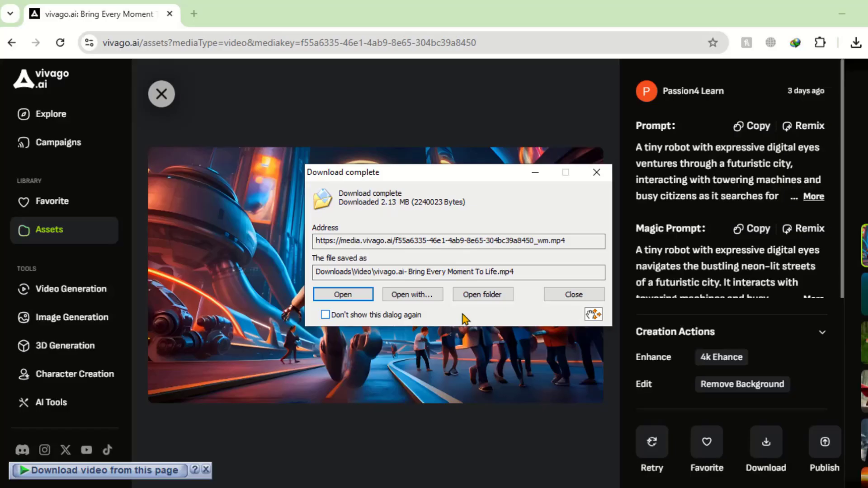
{"action": "left_click", "coordinate": [338, 299]}
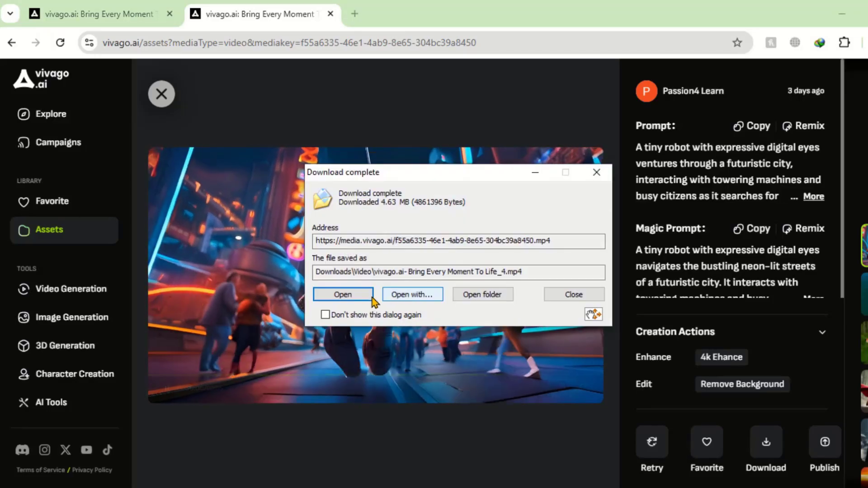
Play the 4.63 MB robot clip with the _4 suffix in VLC from the Download complete dialog.
{"action": "left_click", "coordinate": [372, 297]}
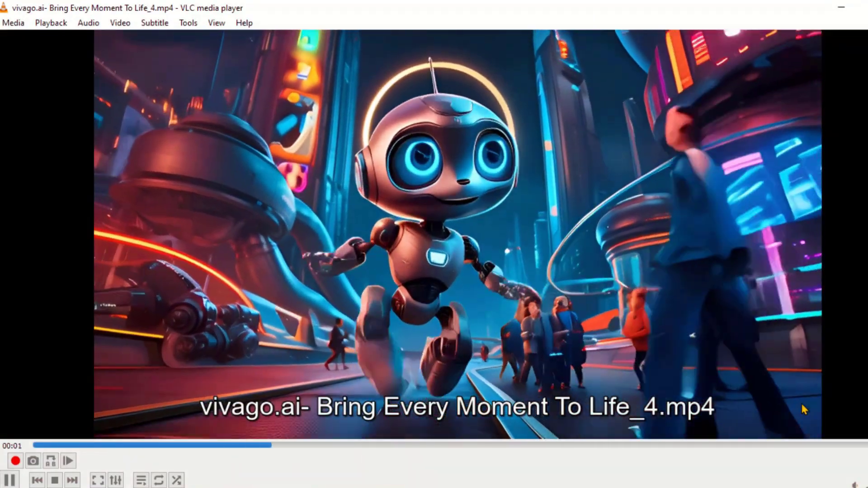